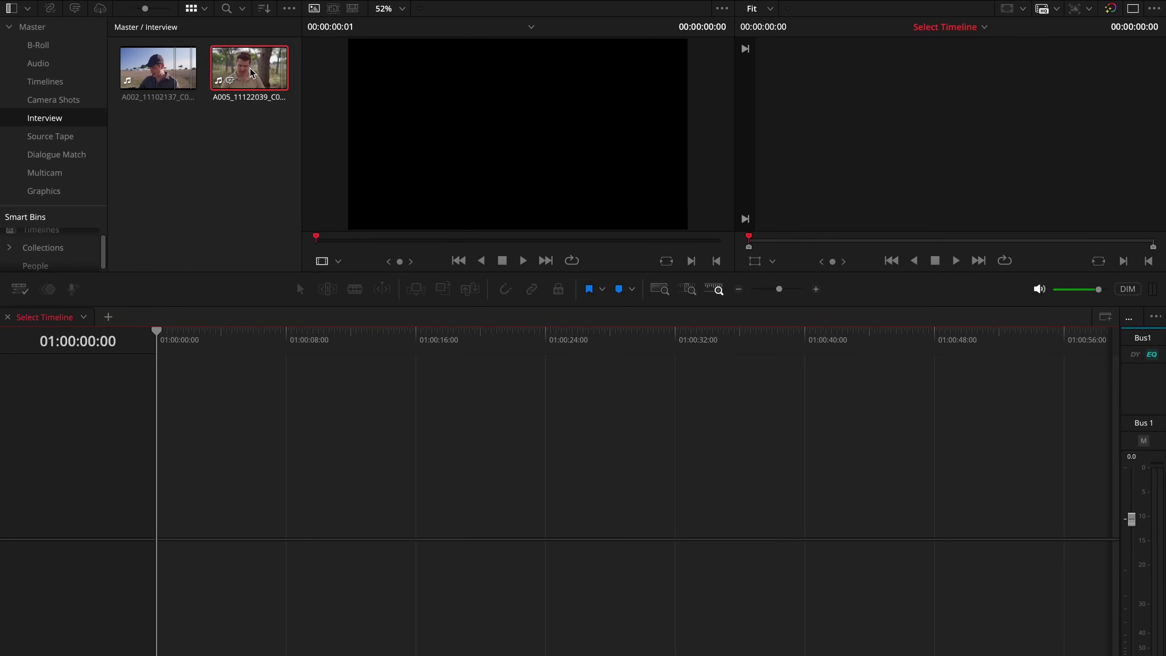
Step: Generate Timeline 5 from the A005 clip with IntelliScript, using the Sean Ammended Script file
right_click(252, 73)
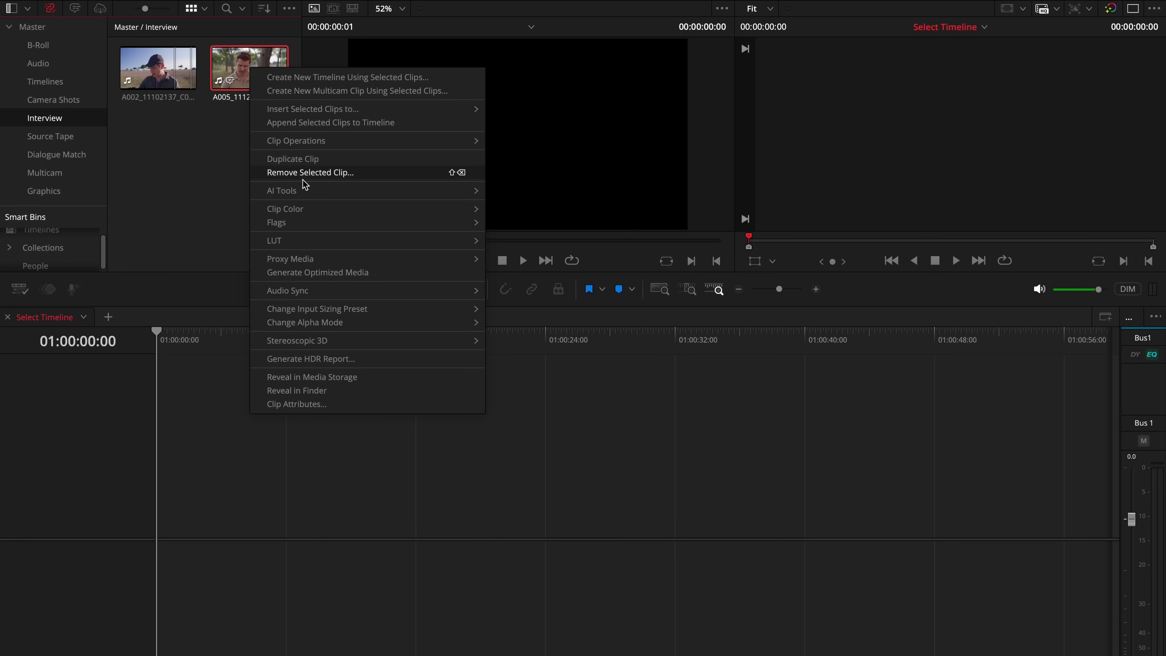
mouse_move(307, 195)
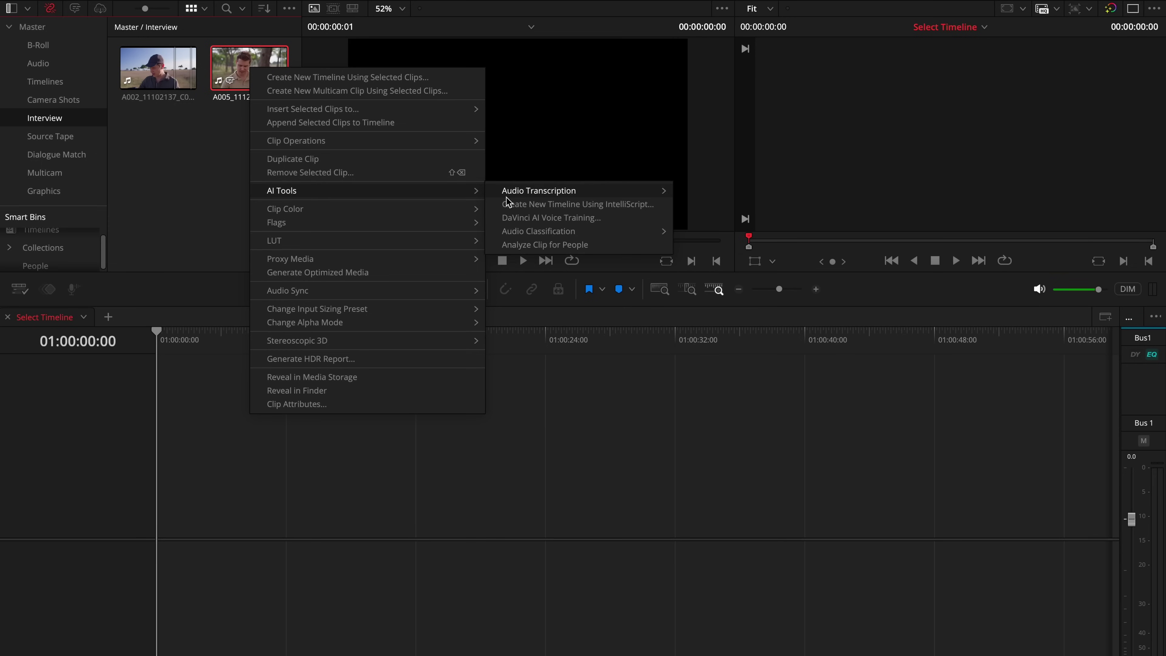
click(550, 206)
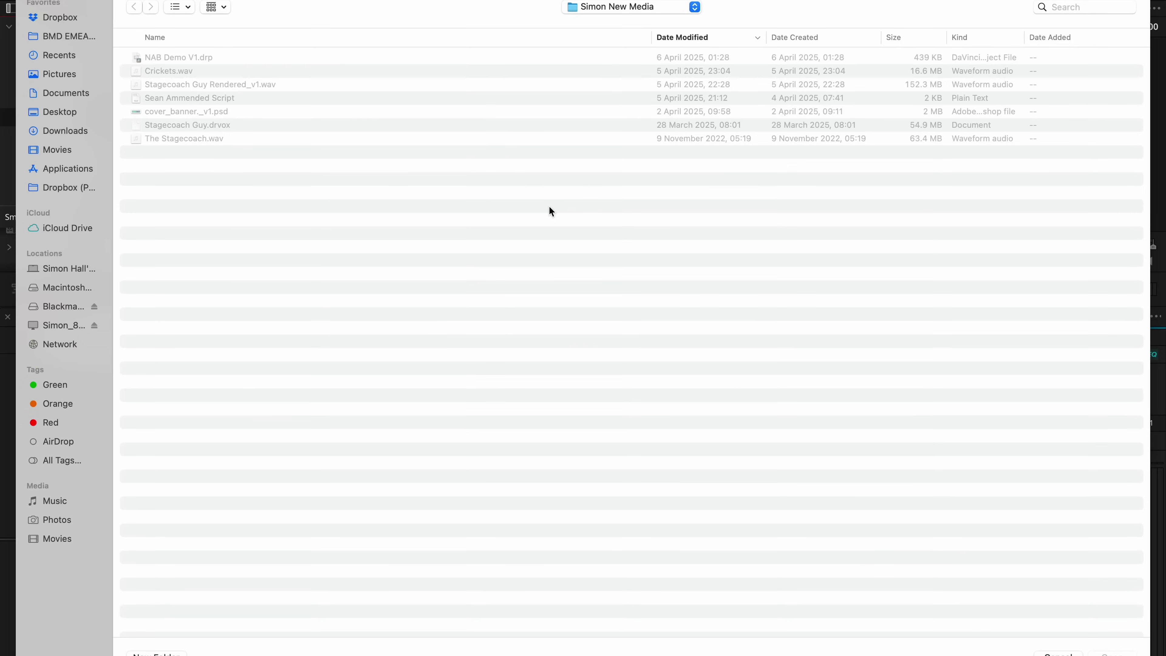
click(214, 102)
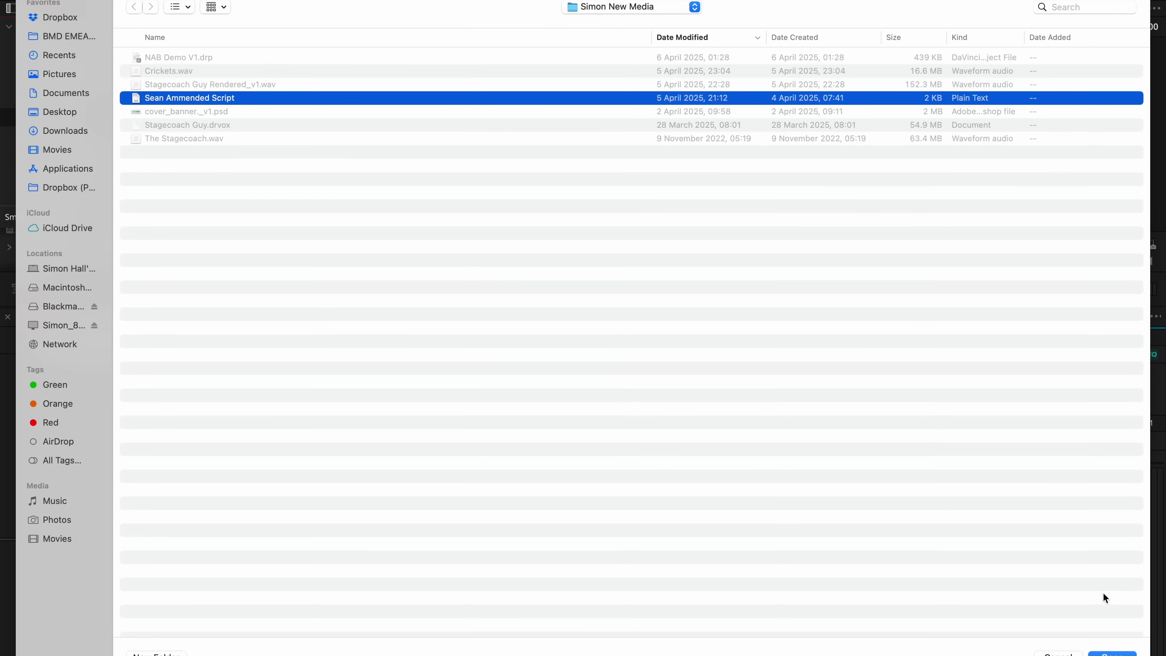
key(Return)
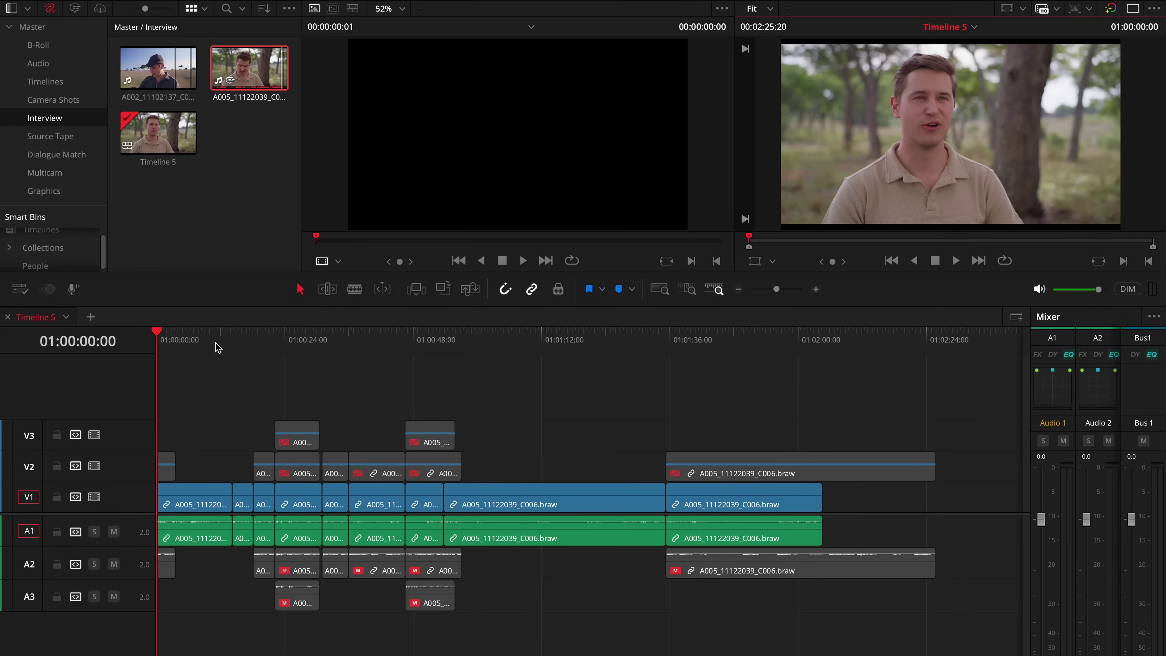
Step: At 01:00:25, move the A005 take to V2, then toggle the V3 alternate and V1 takes
drag(218, 342, 295, 338)
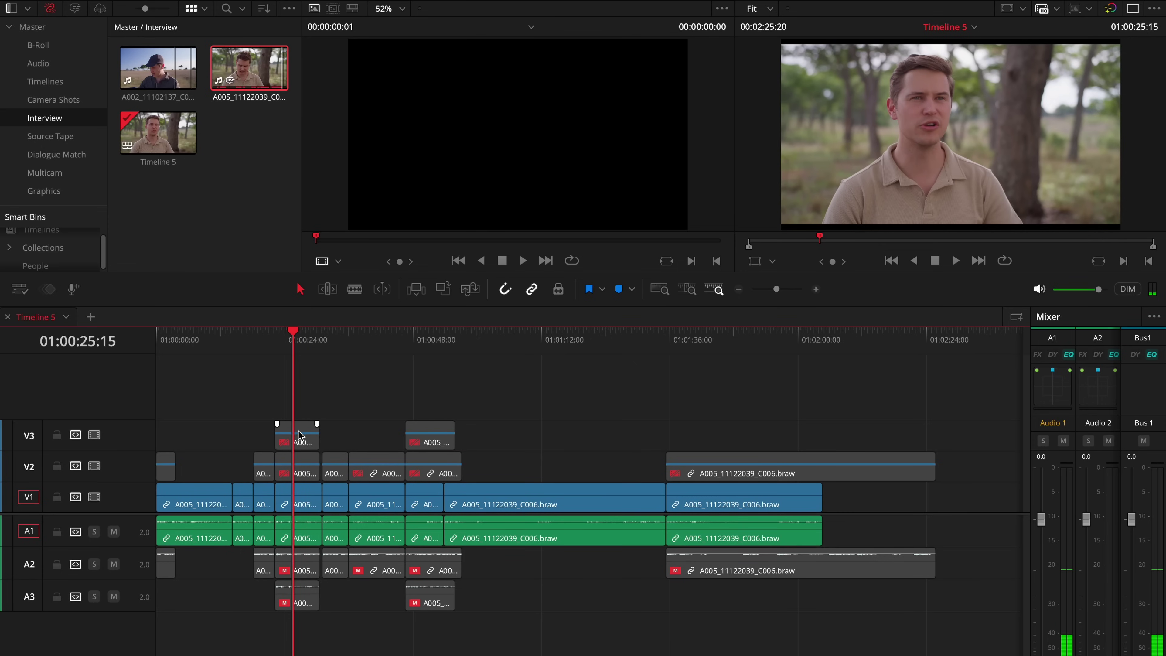
drag(302, 505, 309, 480)
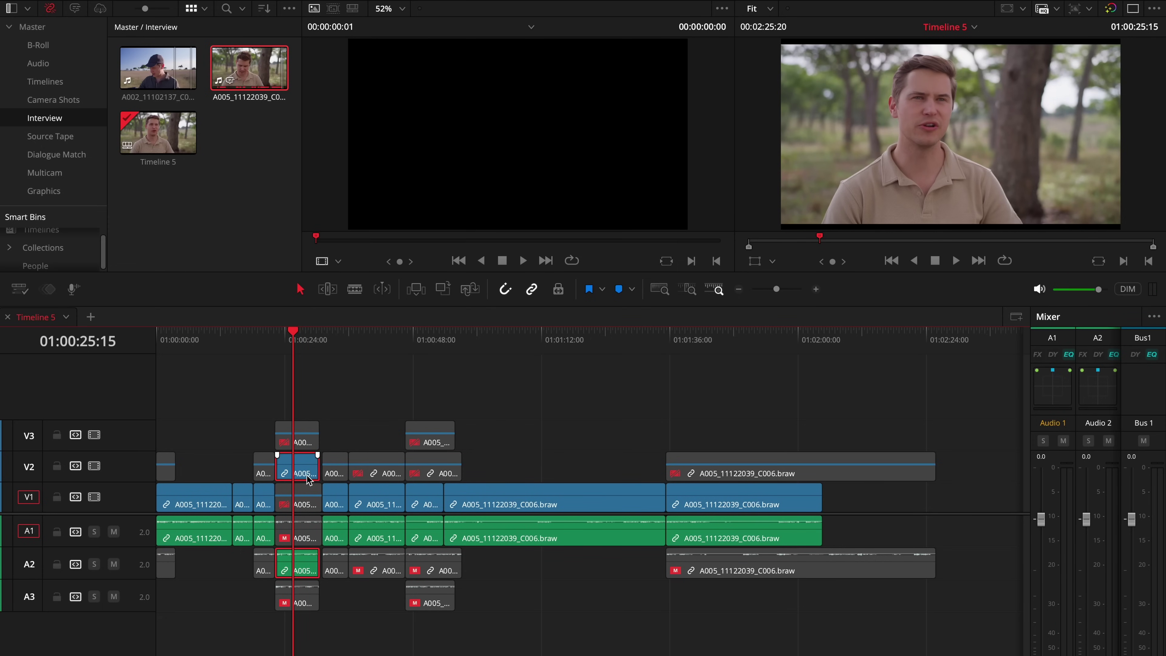
click(305, 446)
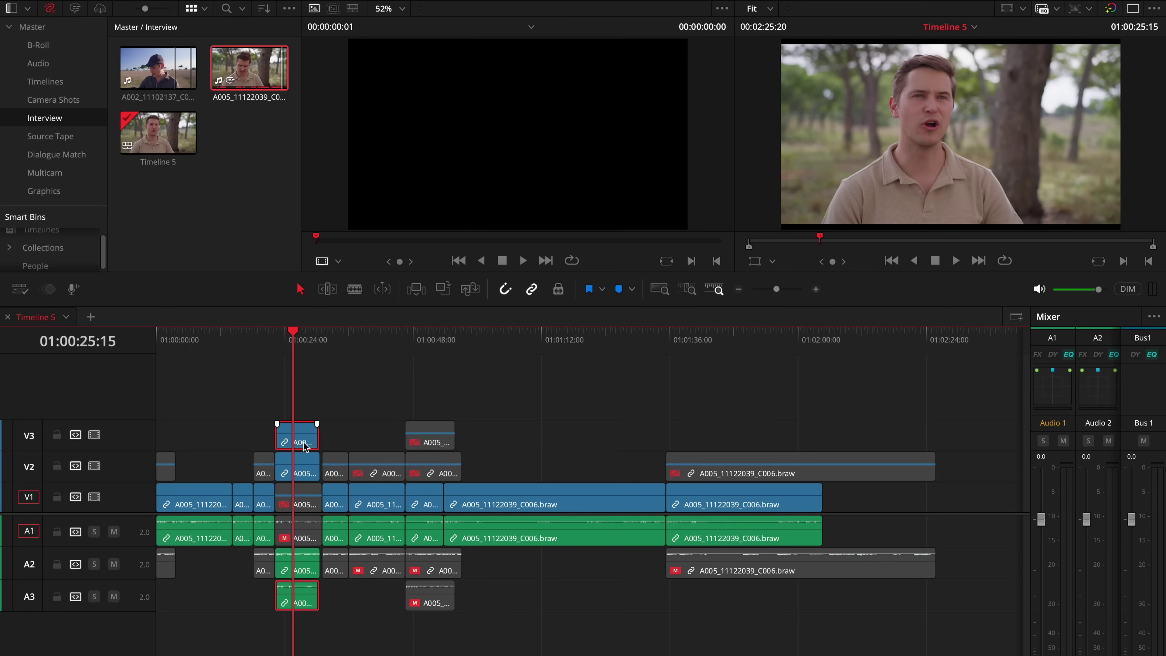
key(d)
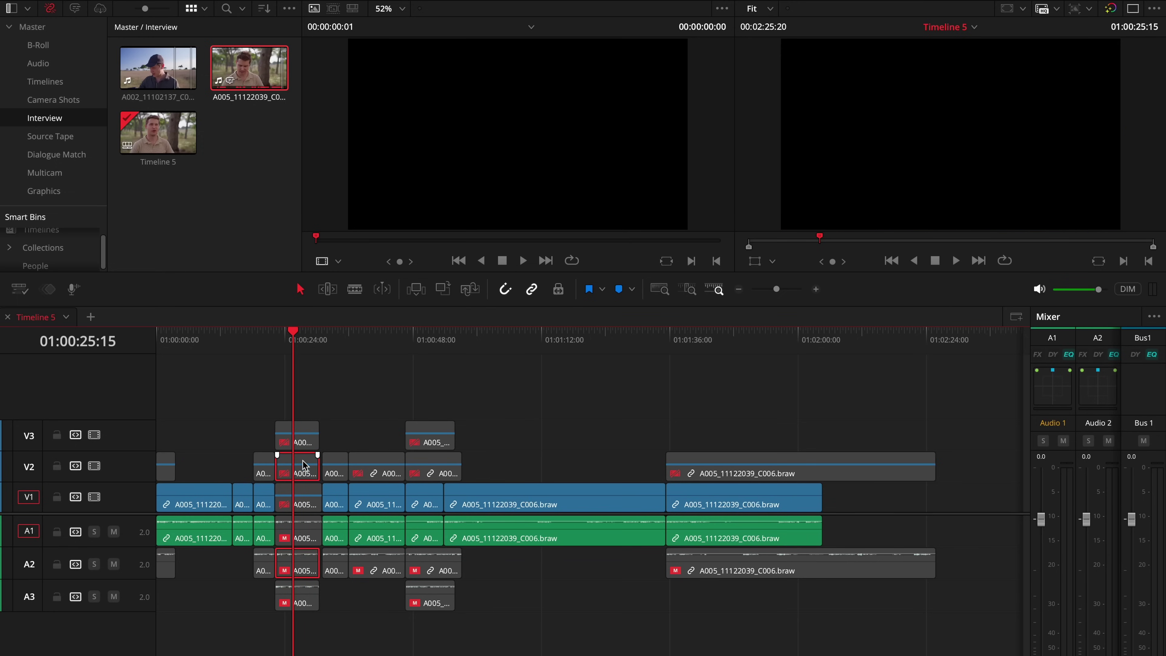
key(d)
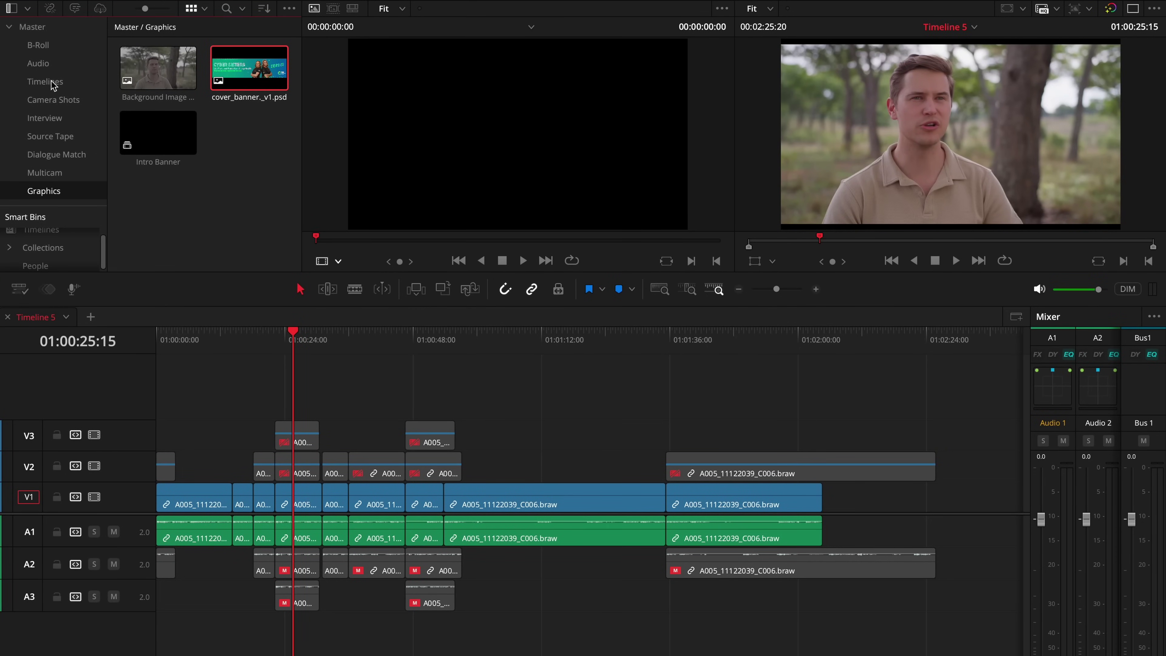
Step: Combine the three camera clips in the Multicam bin into a multicam clip named Demo01
click(58, 120)
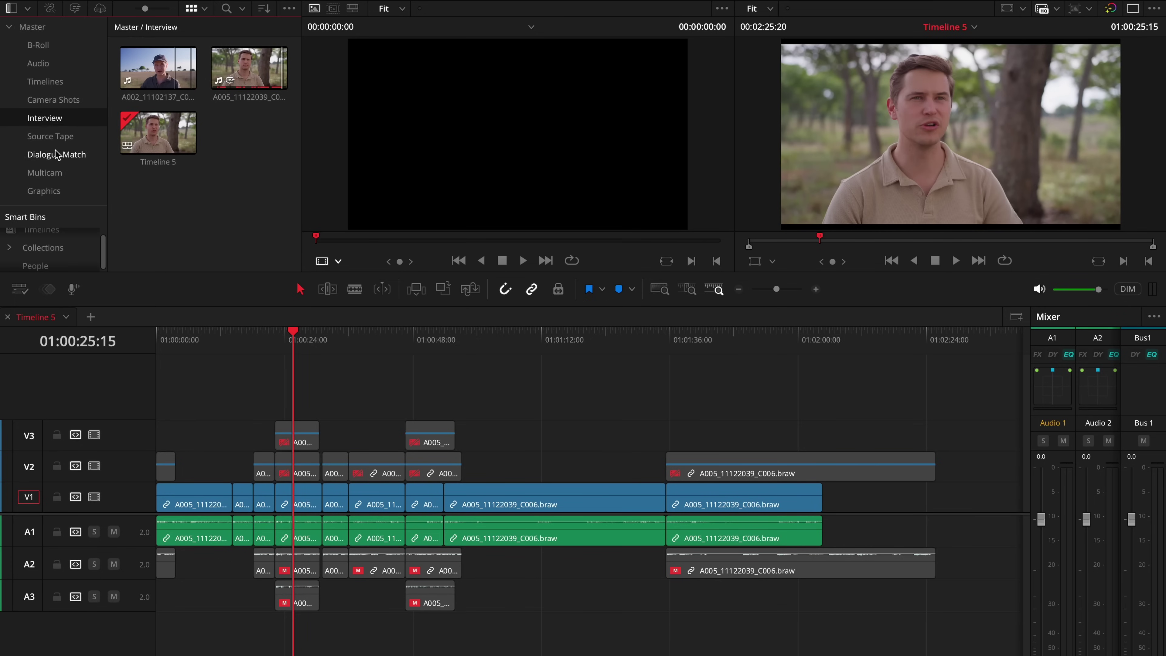
click(57, 173)
drag(275, 159, 135, 54)
right_click(138, 61)
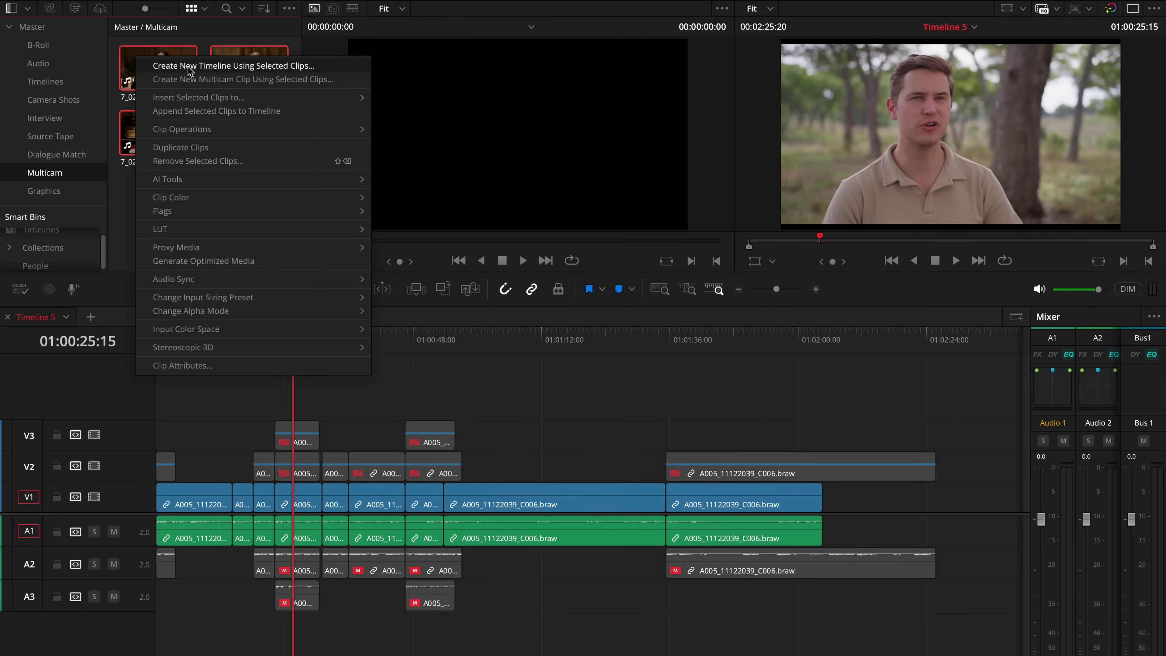
click(188, 79)
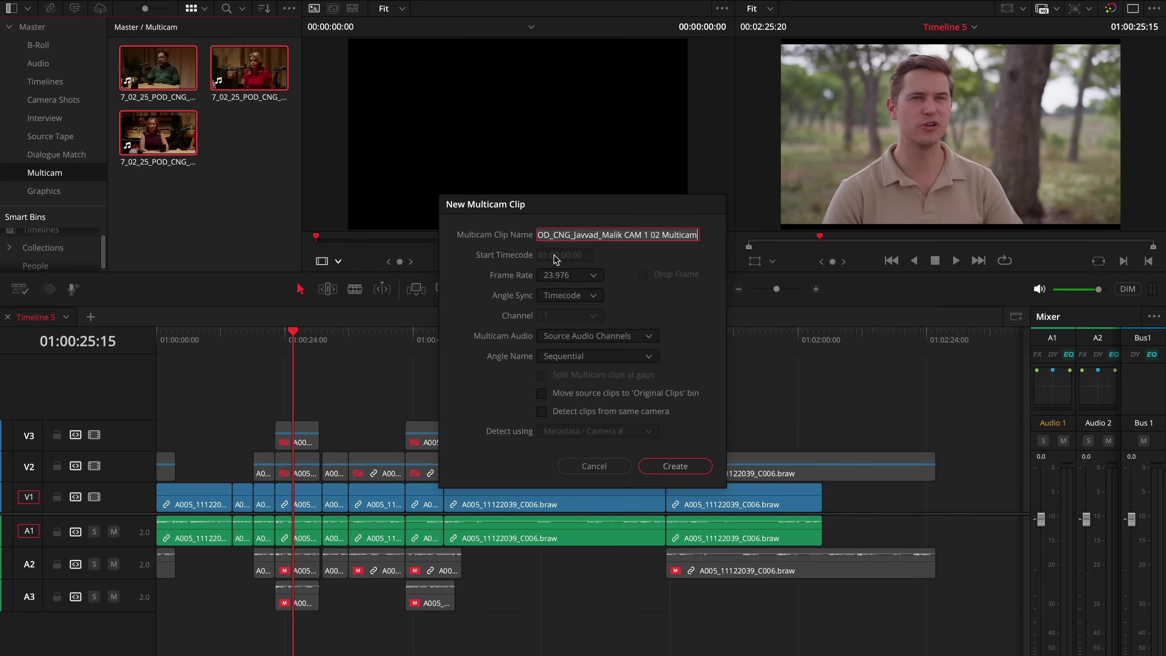
text(Demo01)
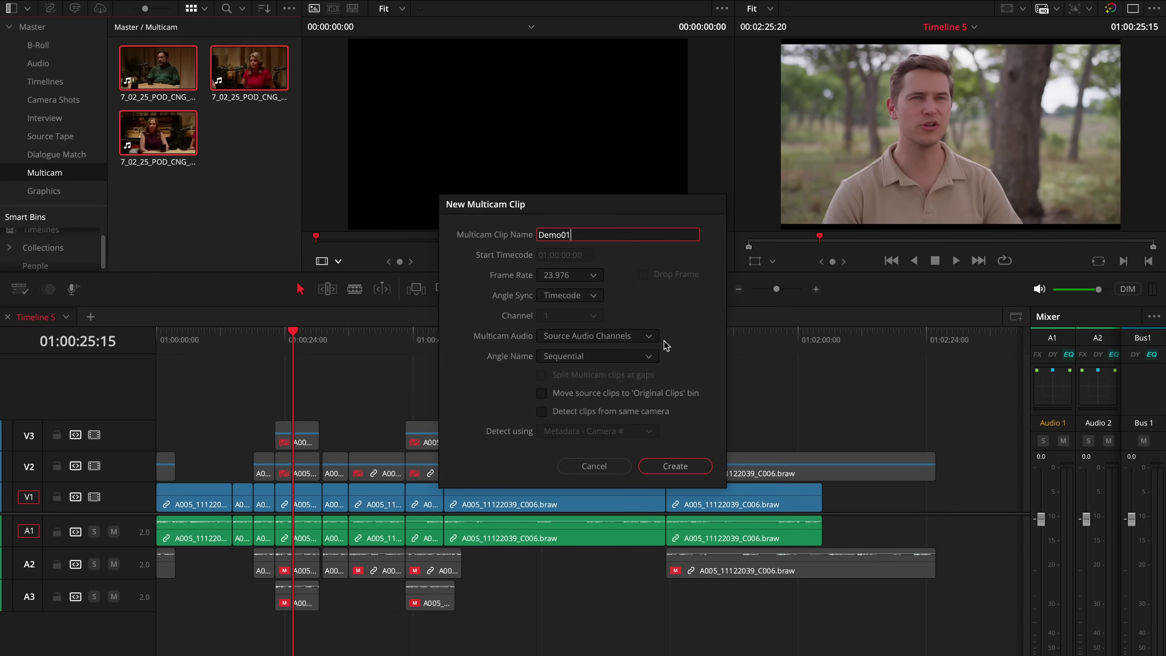
click(674, 466)
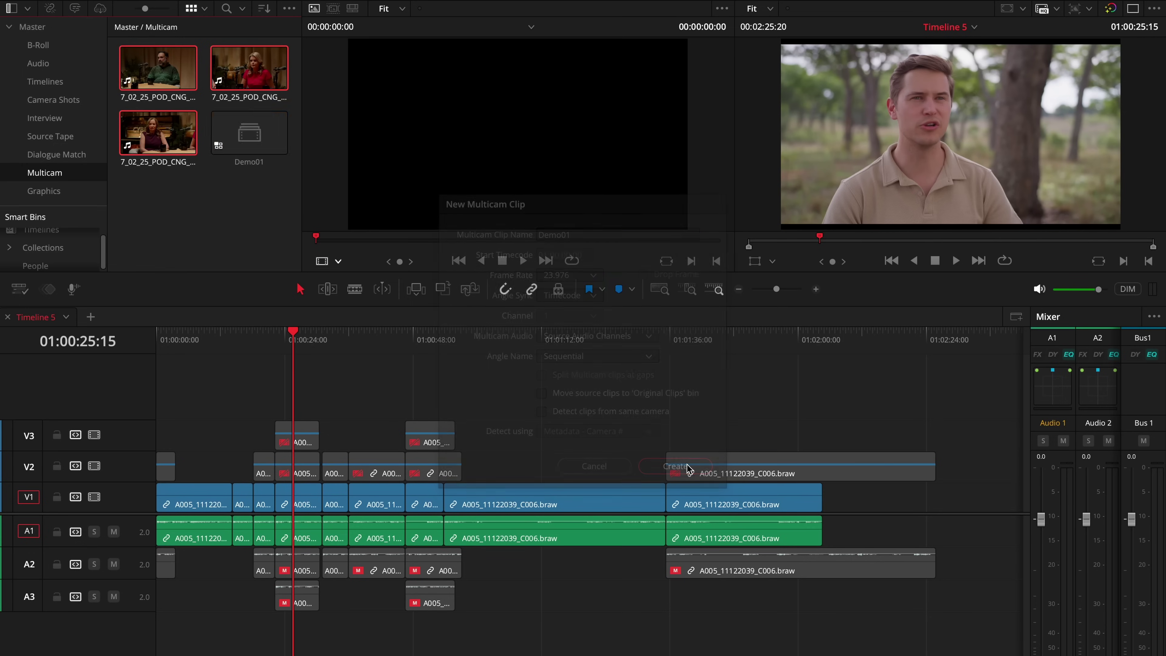
Step: Create Timeline 6 from the Demo01 multicam clip and fit it to the timeline width
right_click(262, 142)
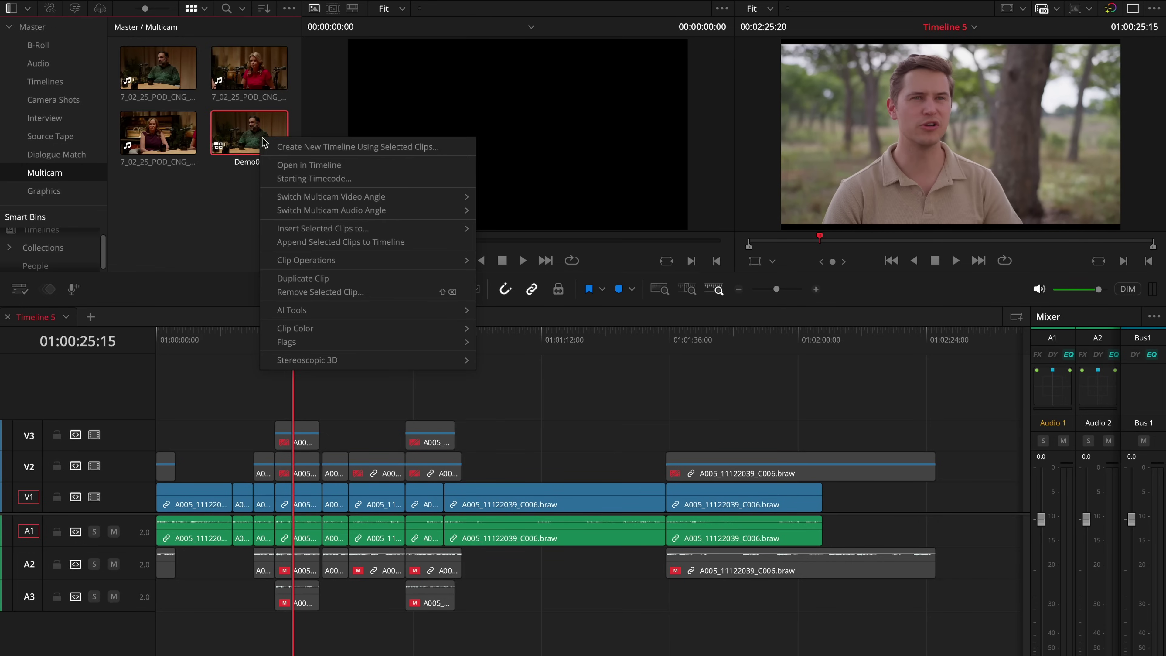
click(324, 150)
click(687, 386)
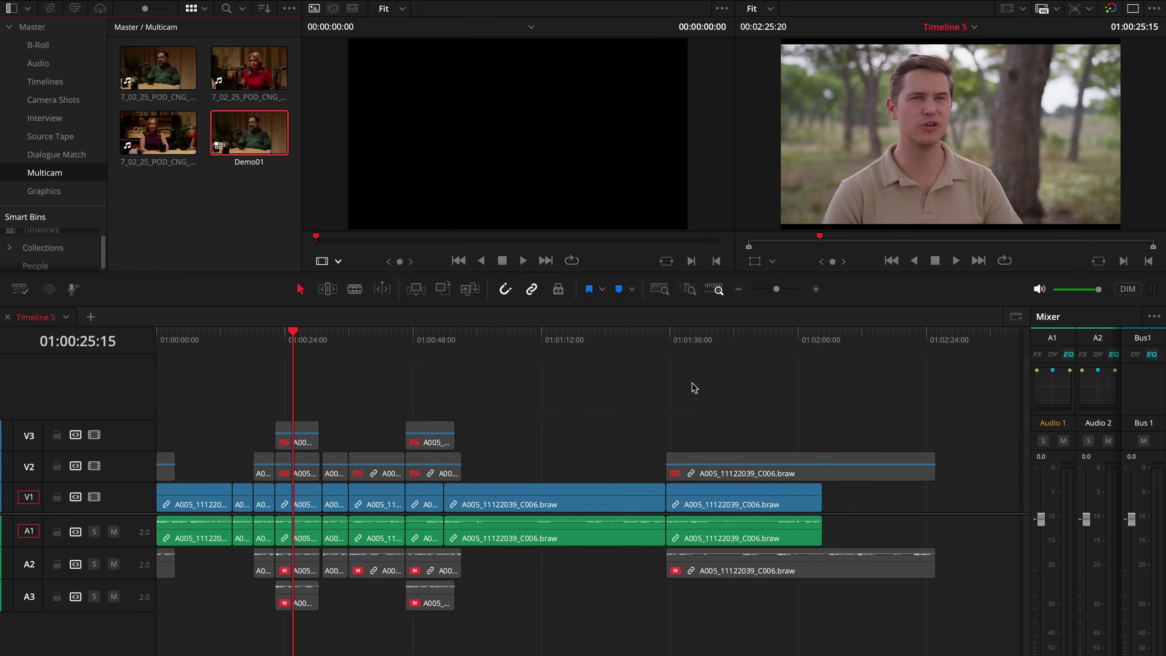
key(shift+z)
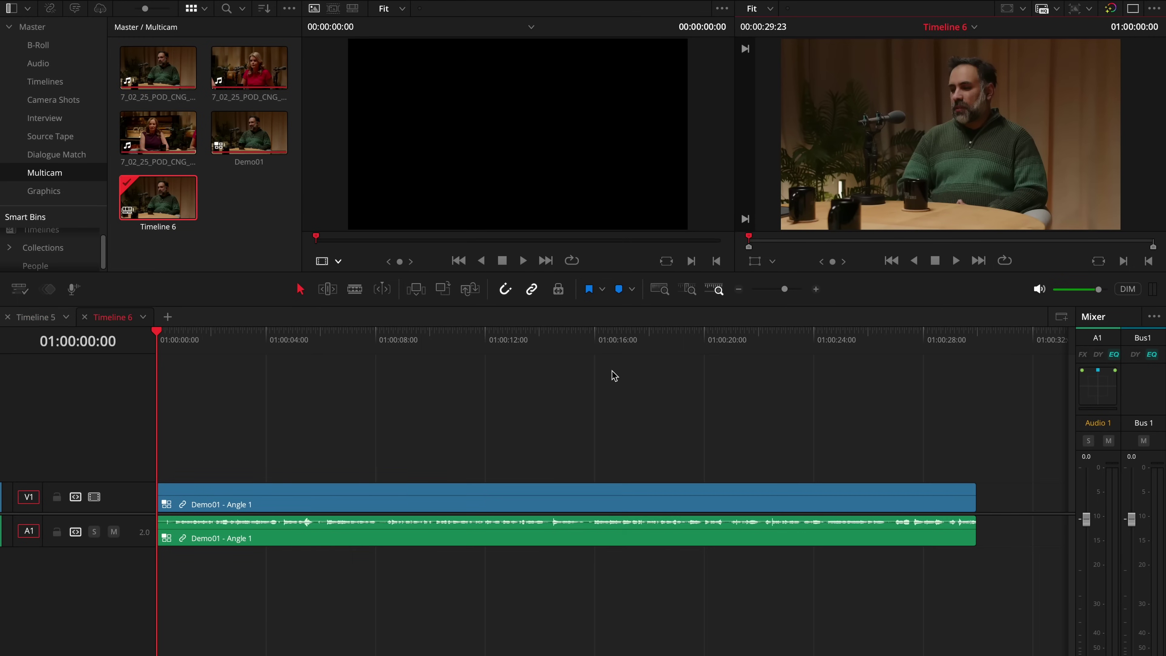
Step: Show Multicam angles in the source viewer, run AI SmartSwitch analysis with defaults, then play
click(338, 262)
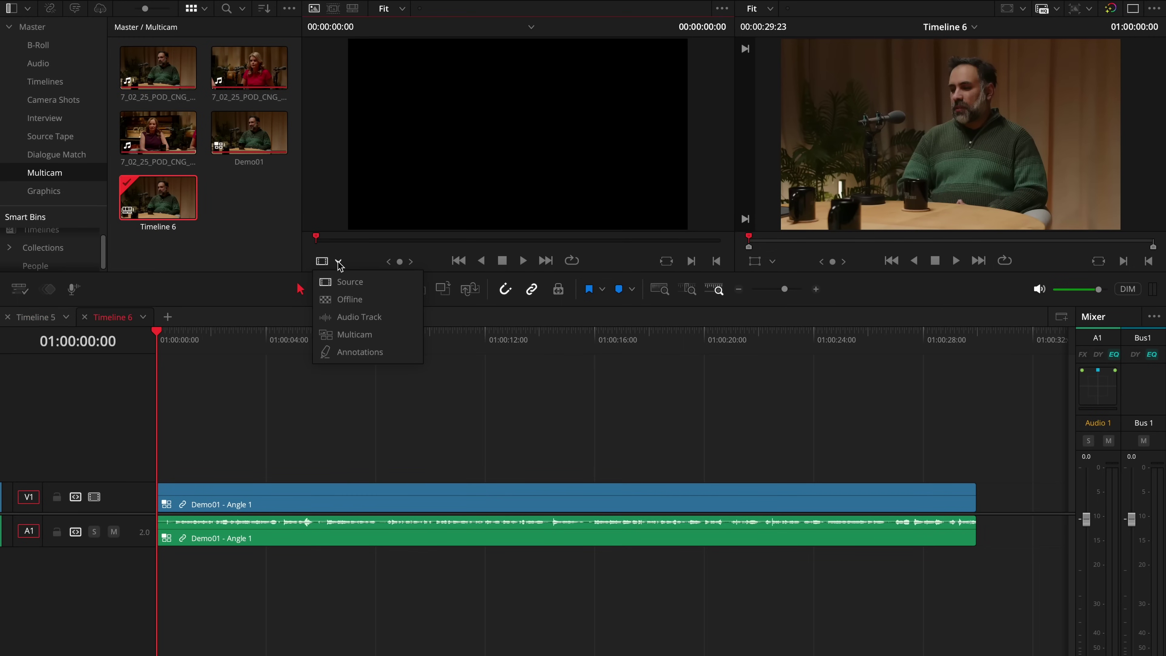
click(348, 335)
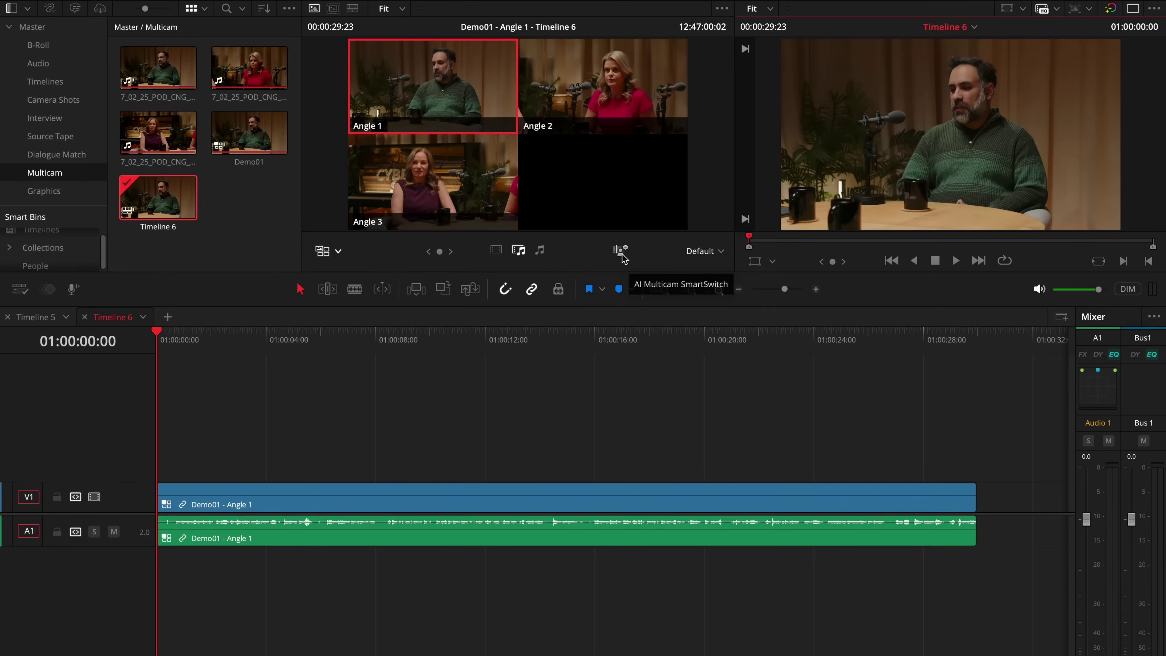
click(609, 248)
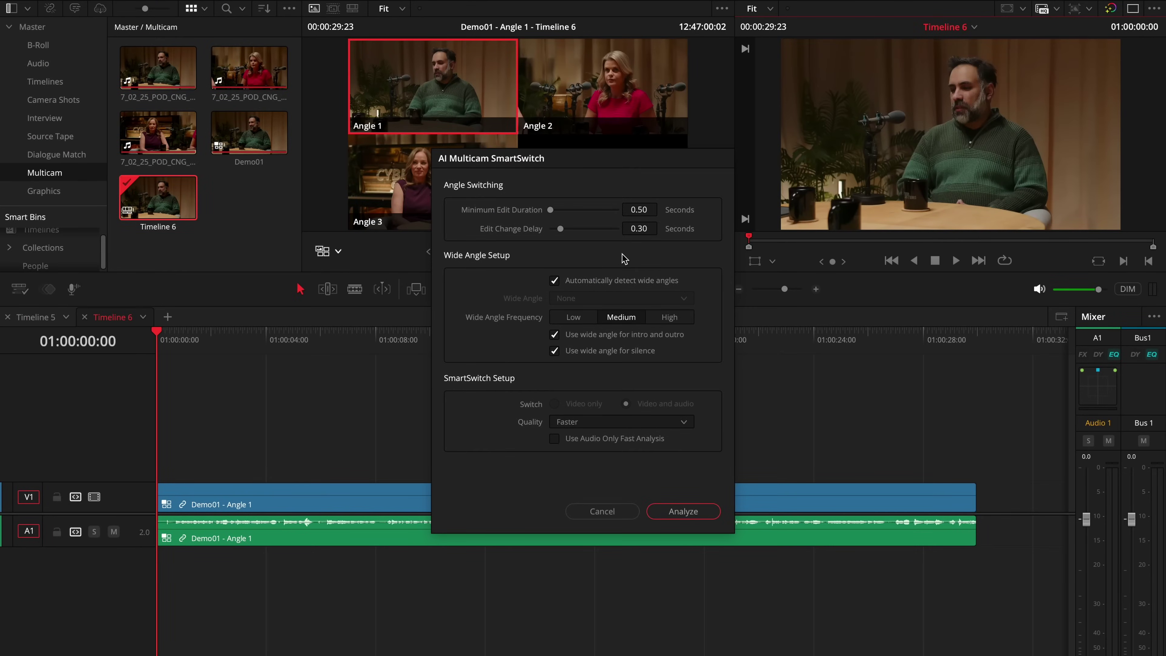
click(694, 516)
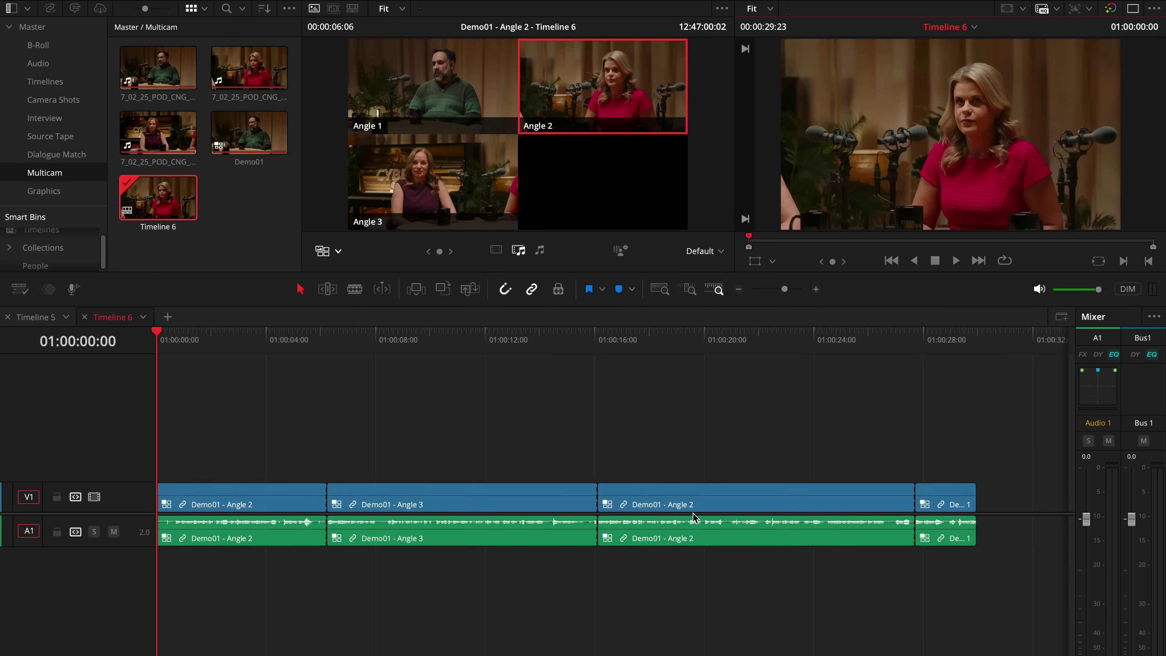
key(space)
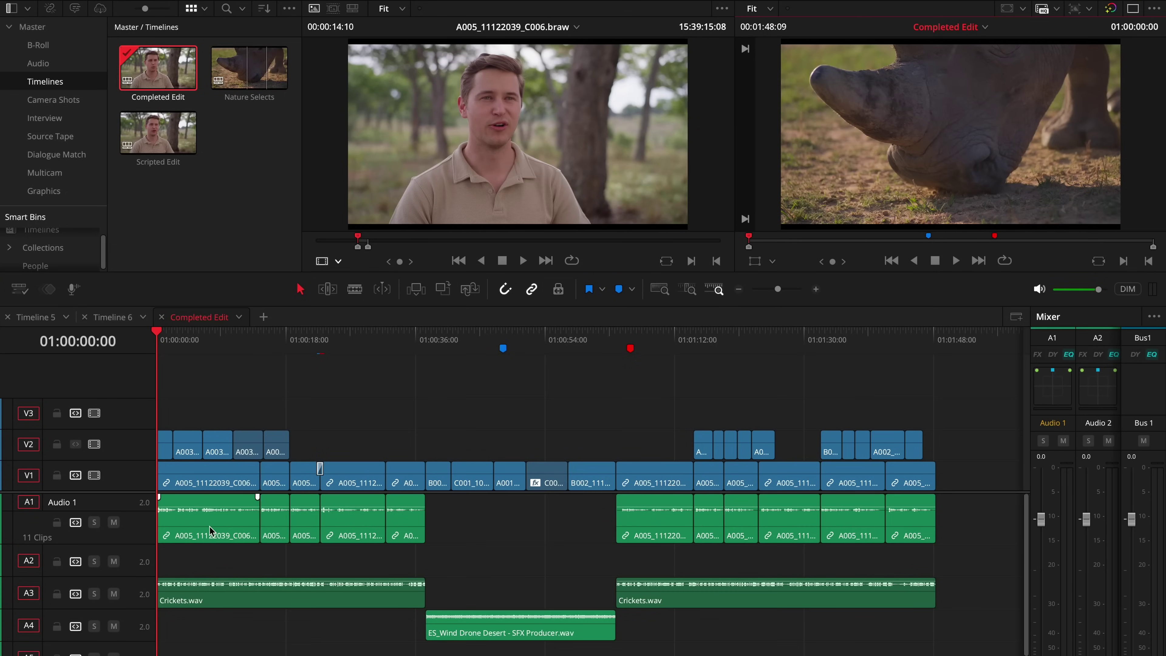
Step: Voice Convert clip A005_11122039_C006 with the Stagecoach Guy voice model and render it
click(211, 532)
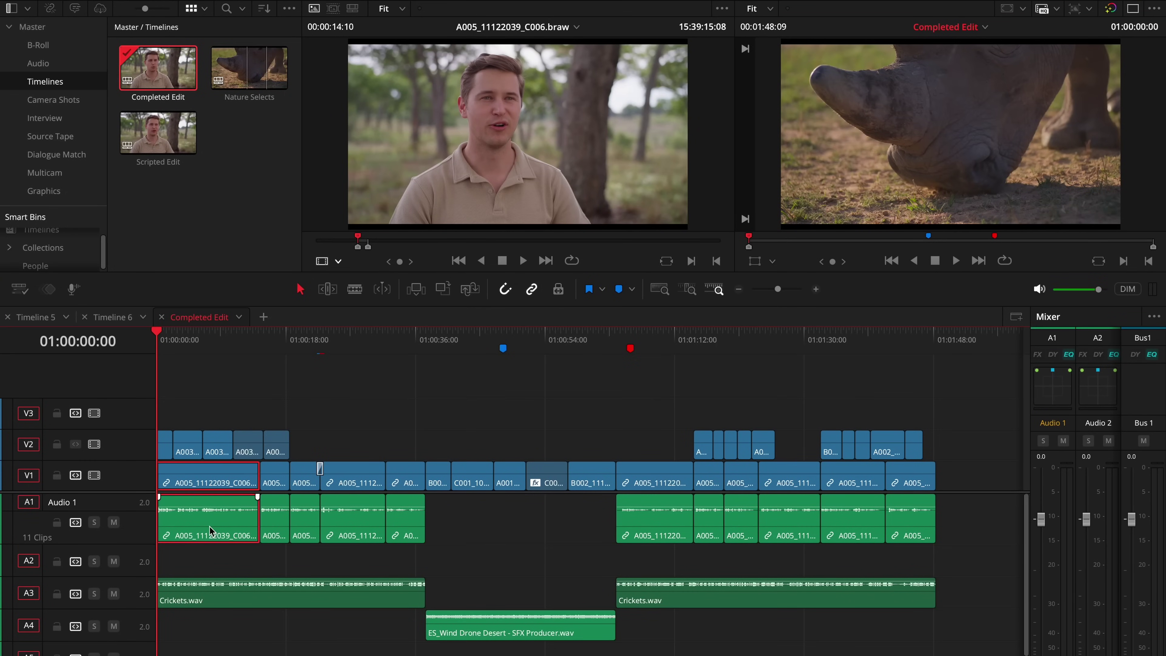
right_click(211, 531)
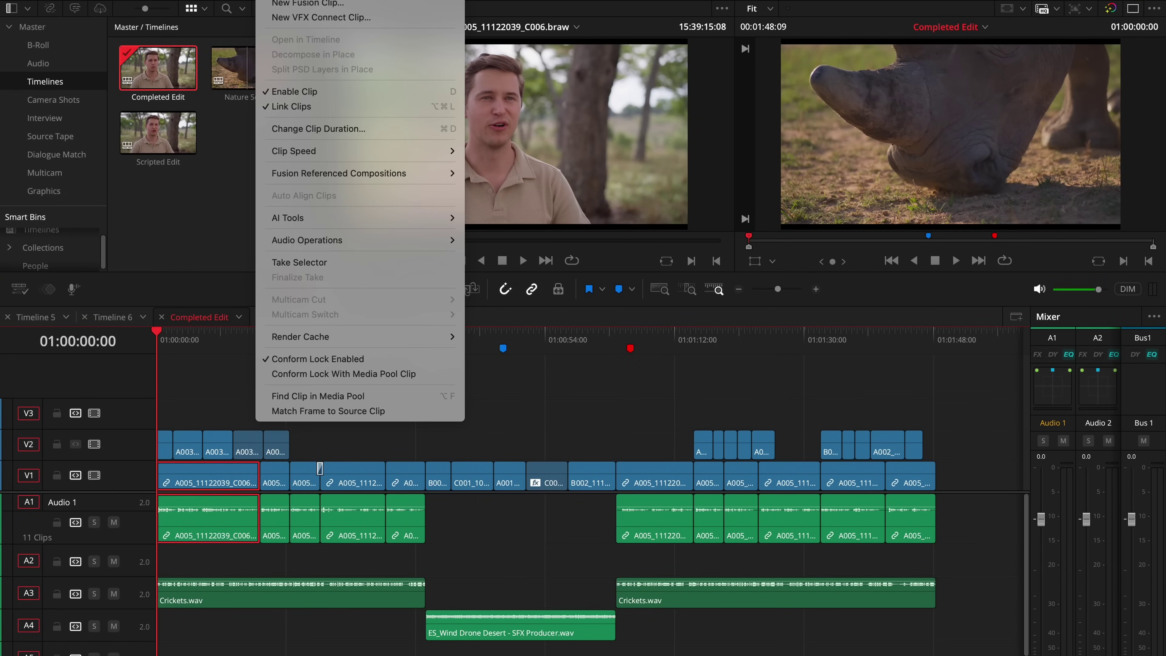
mouse_move(311, 218)
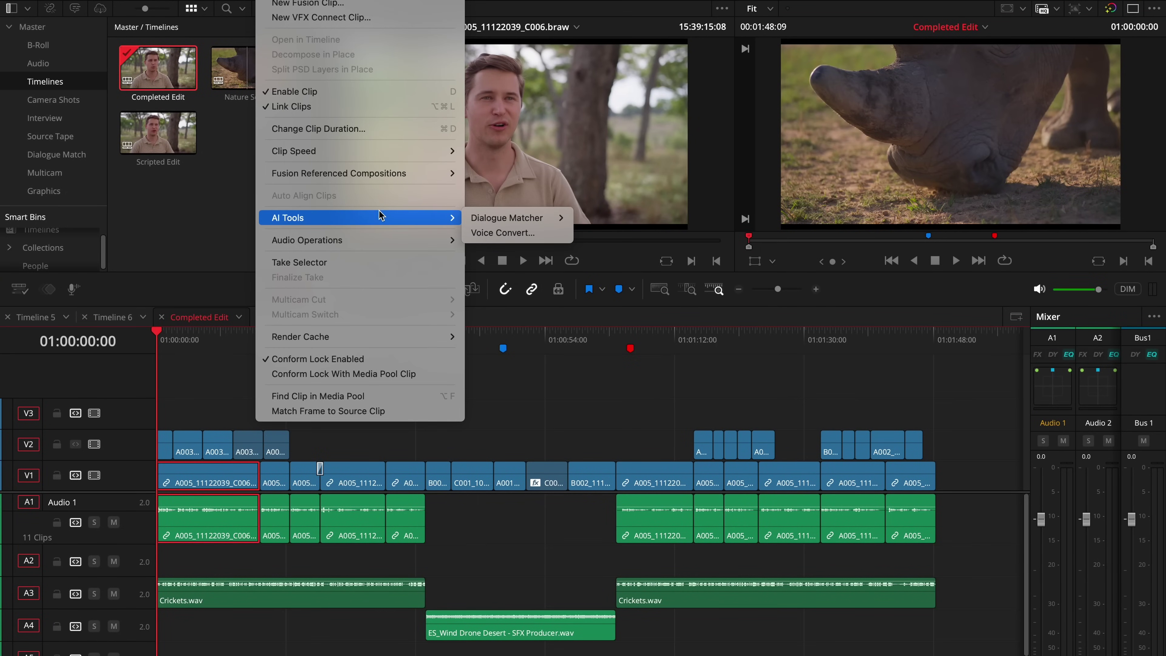
click(502, 233)
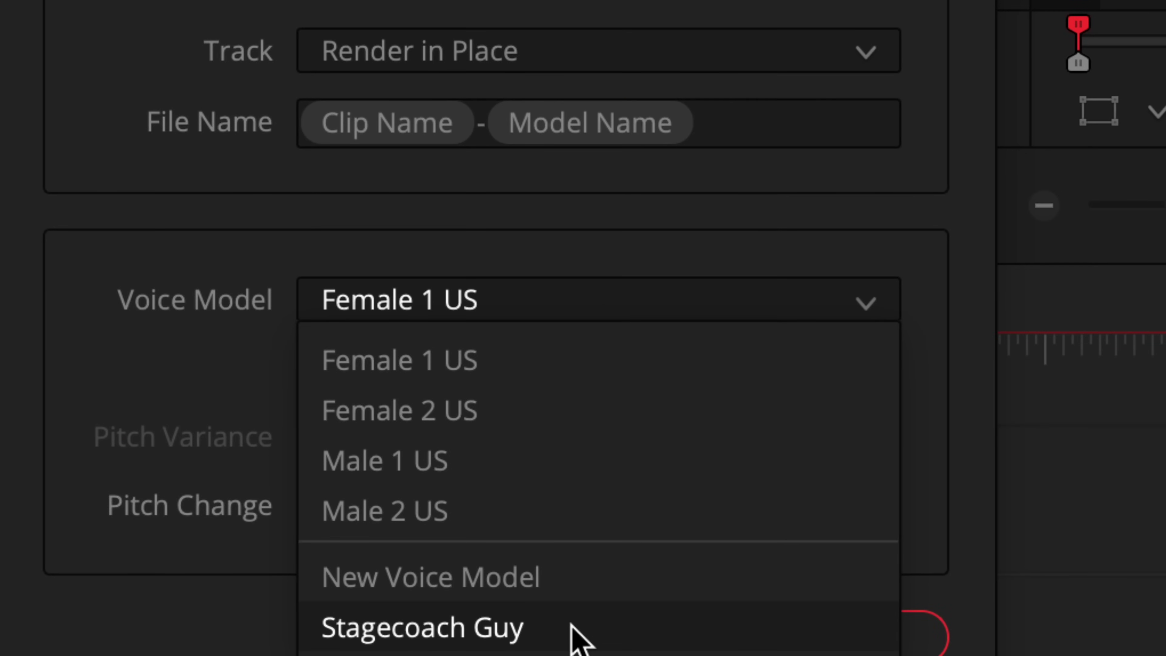
click(579, 639)
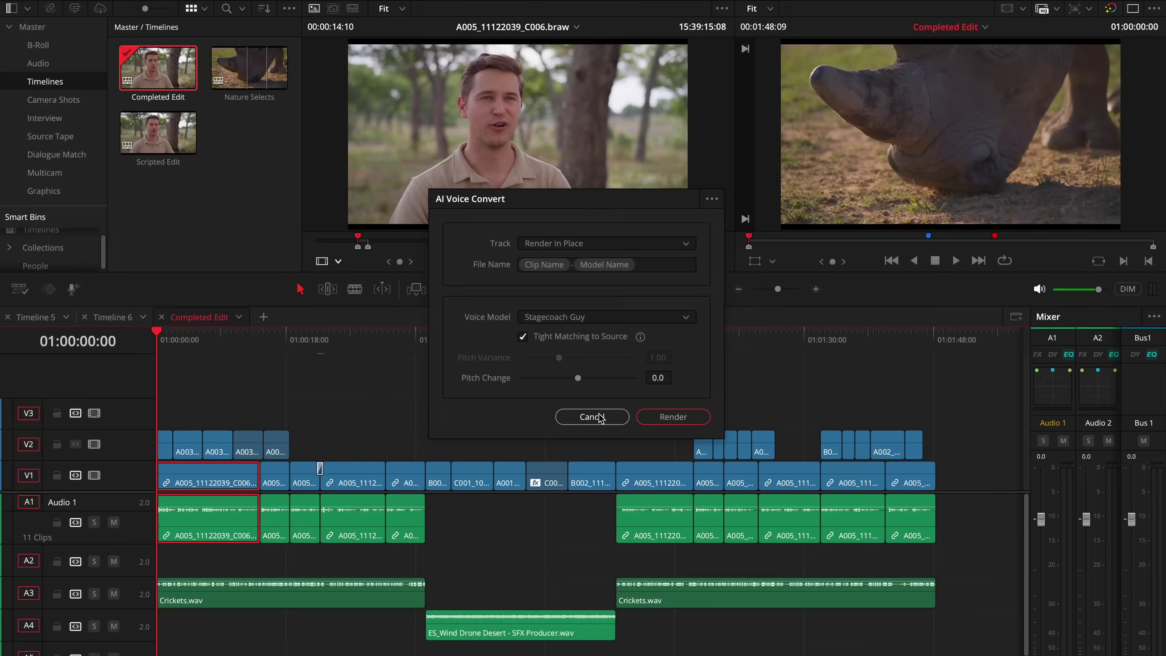
click(678, 418)
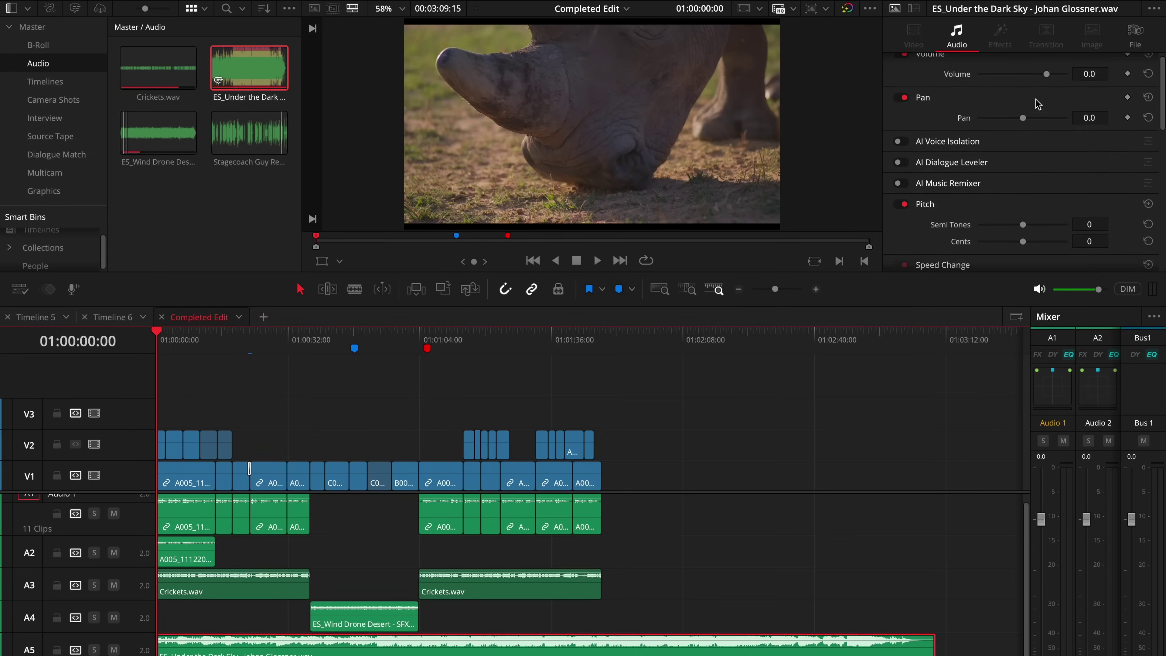
Step: Enable AI Music Editor Live Trim and trim the A5 music to end at the last video clip
scroll(1037, 104, down, 6)
scroll(1038, 104, down, 1)
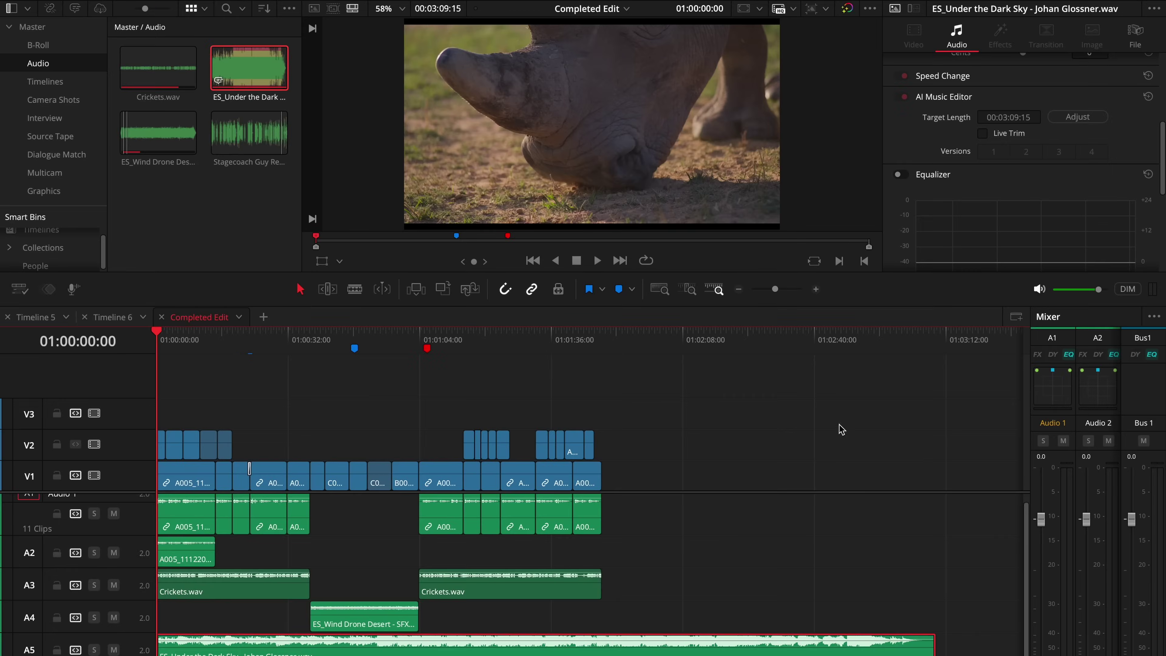
click(981, 133)
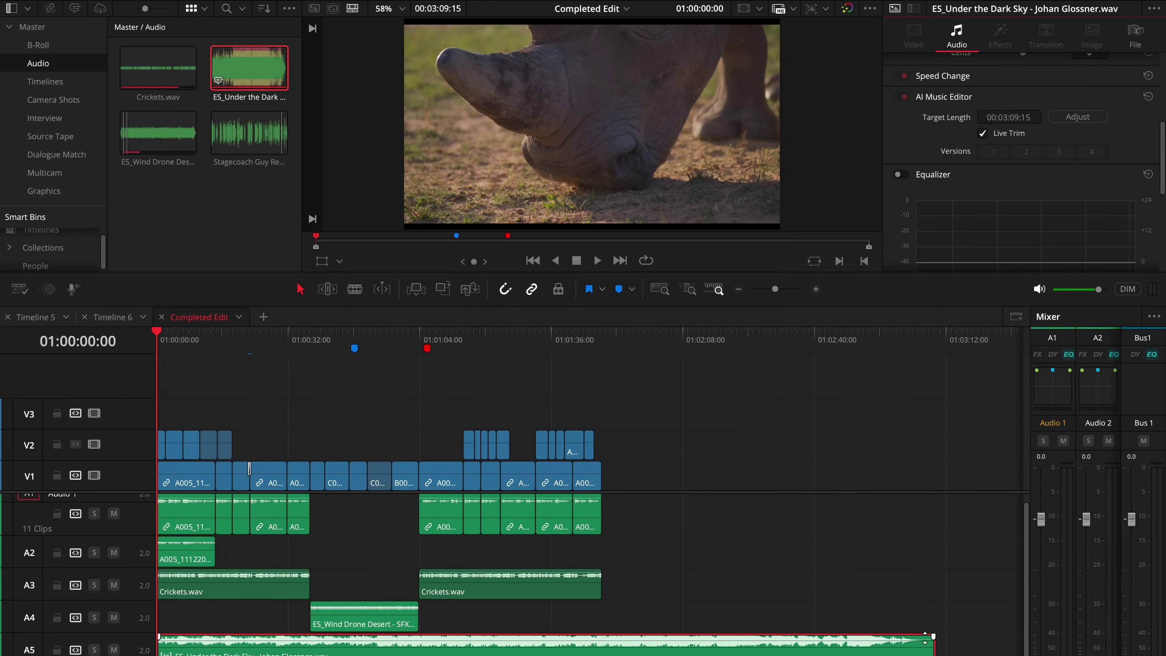
drag(931, 644, 600, 643)
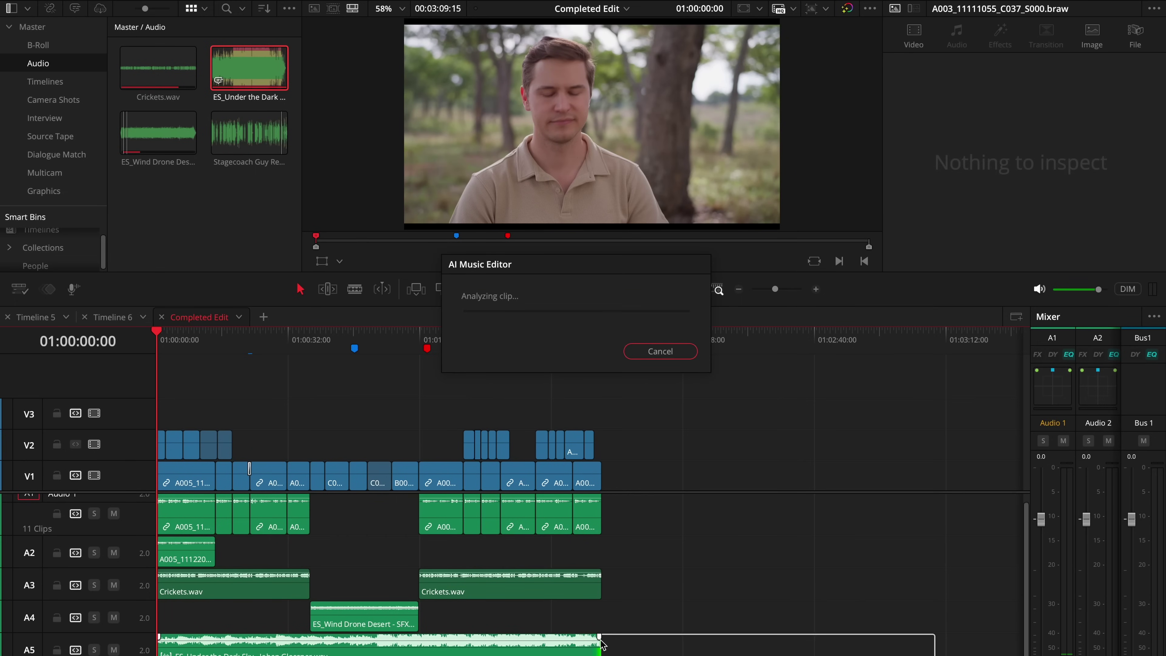